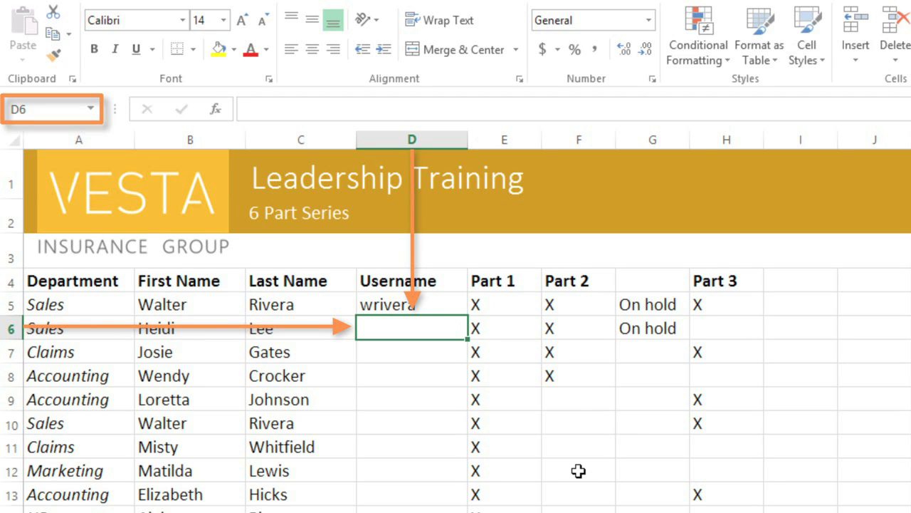
Select the first and last names in B5:C18, then cell B9.
click(444, 399)
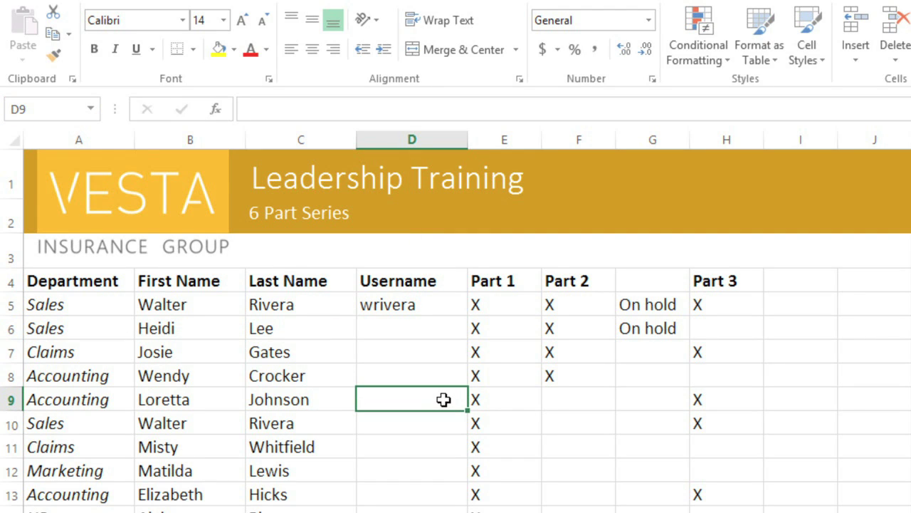
key(Left)
key(Left)
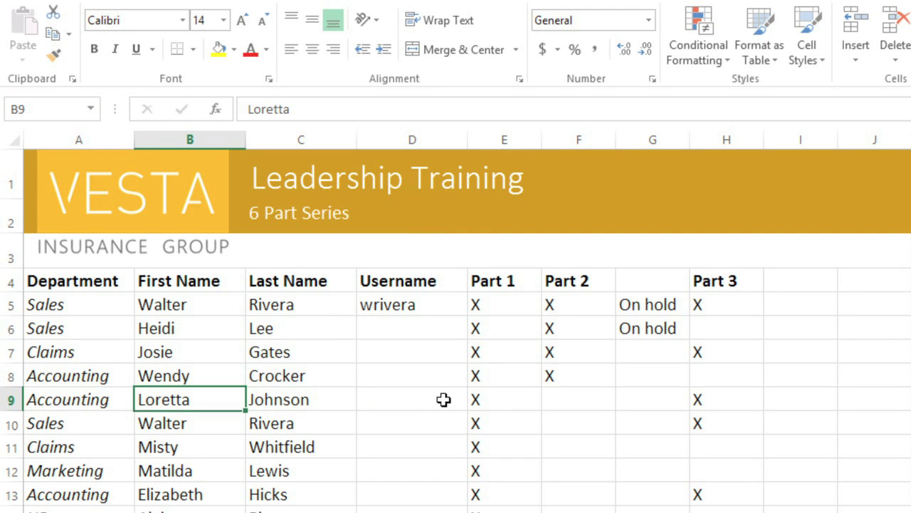
key(Up)
key(Up)
key(Up)
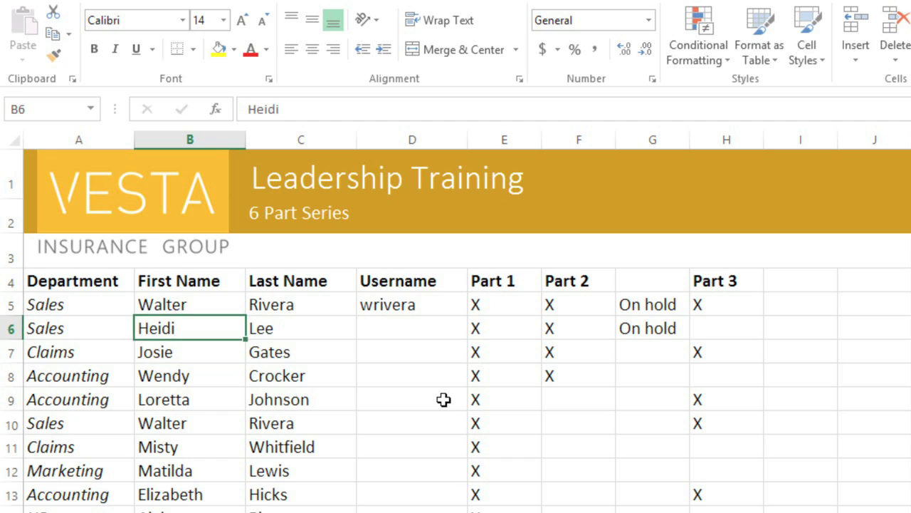
key(Up)
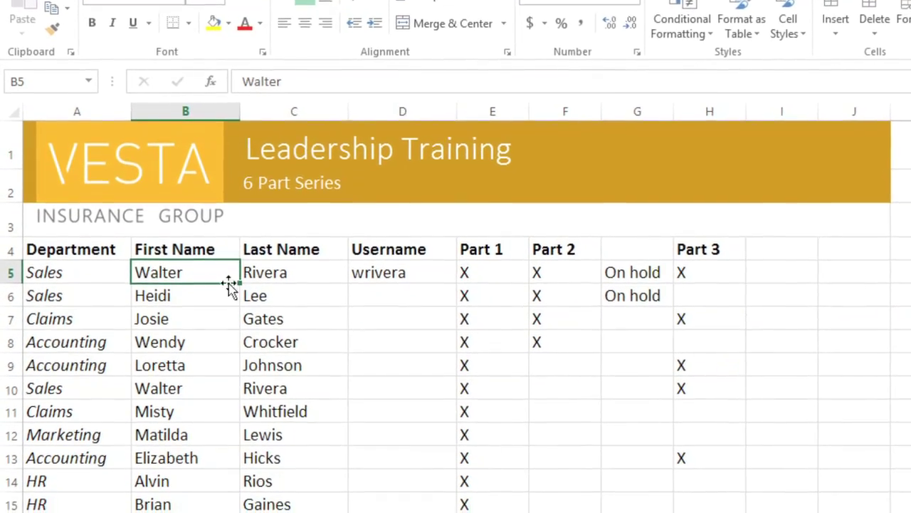
drag(207, 247, 295, 492)
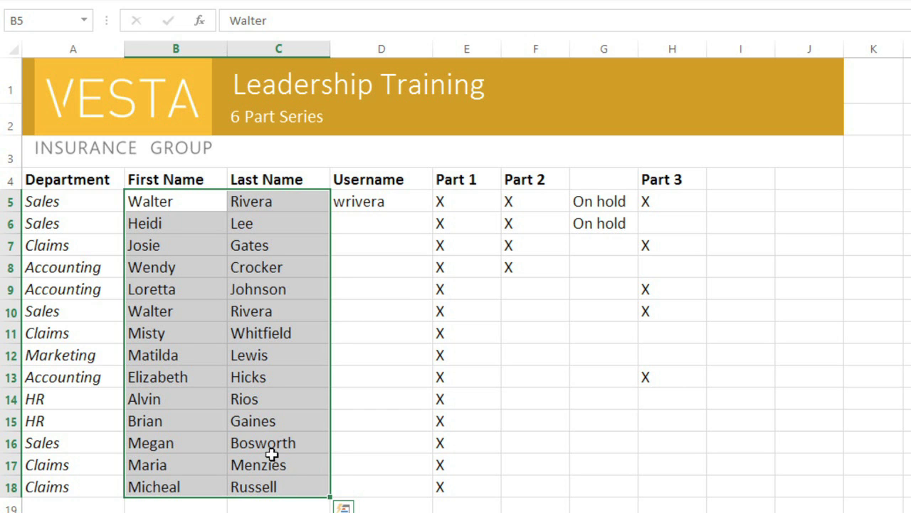
click(206, 293)
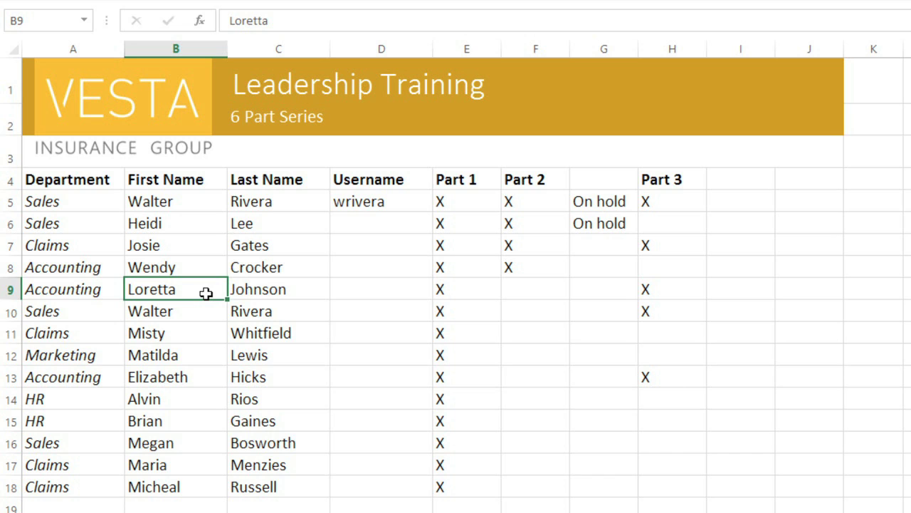
Enter an uppercase X in cell F9 under Part 2.
click(546, 292)
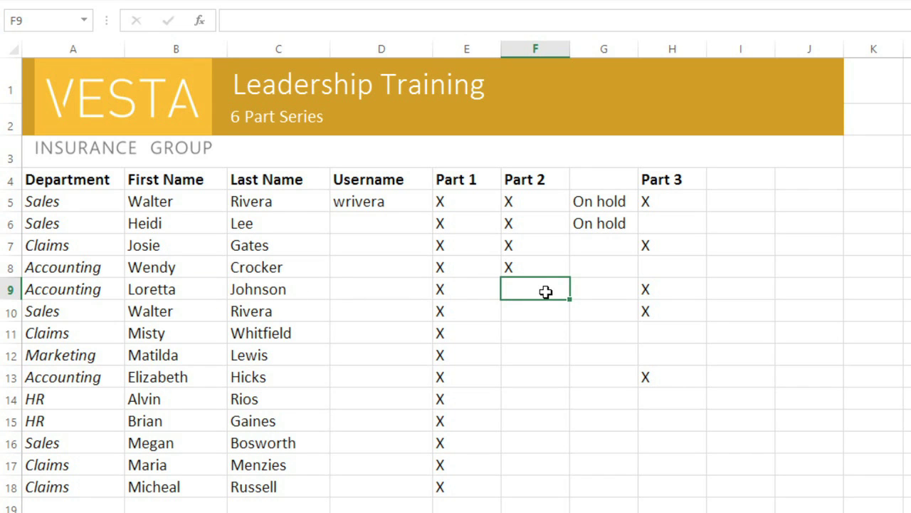
text(x)
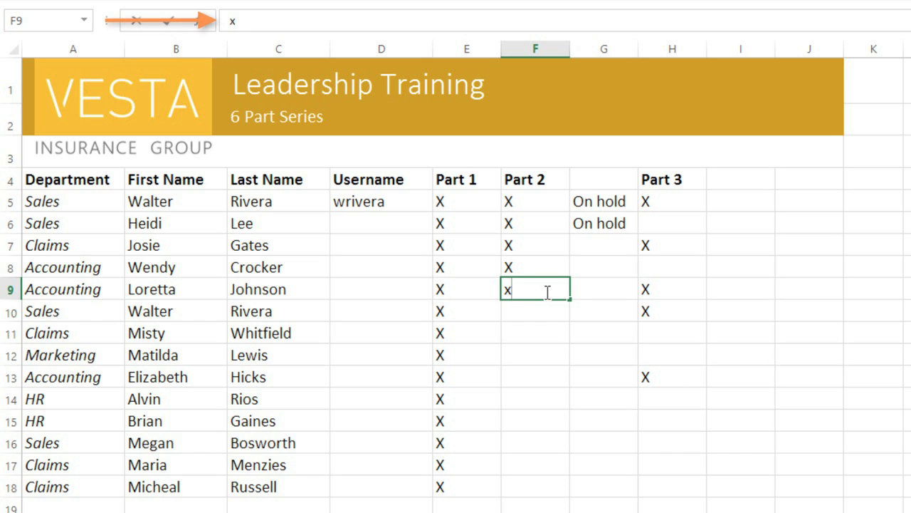
click(277, 21)
key(BackSpace)
text(x)
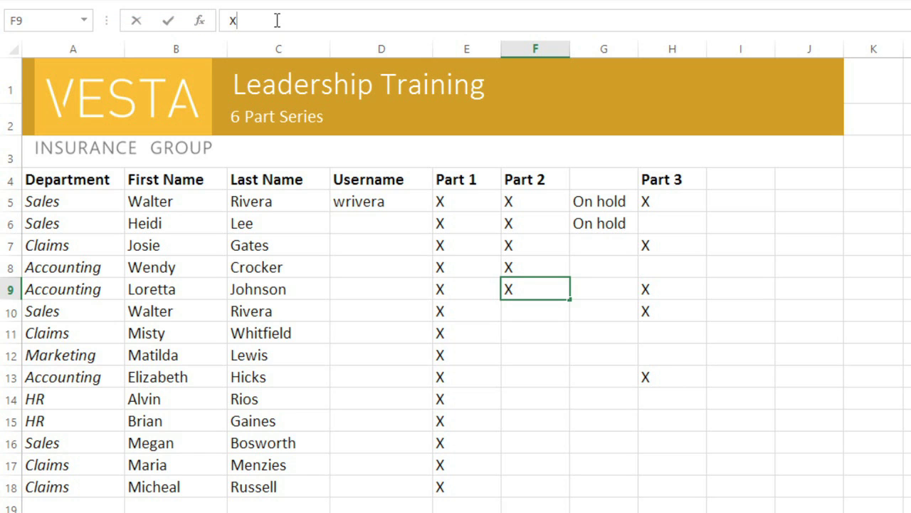
key(Return)
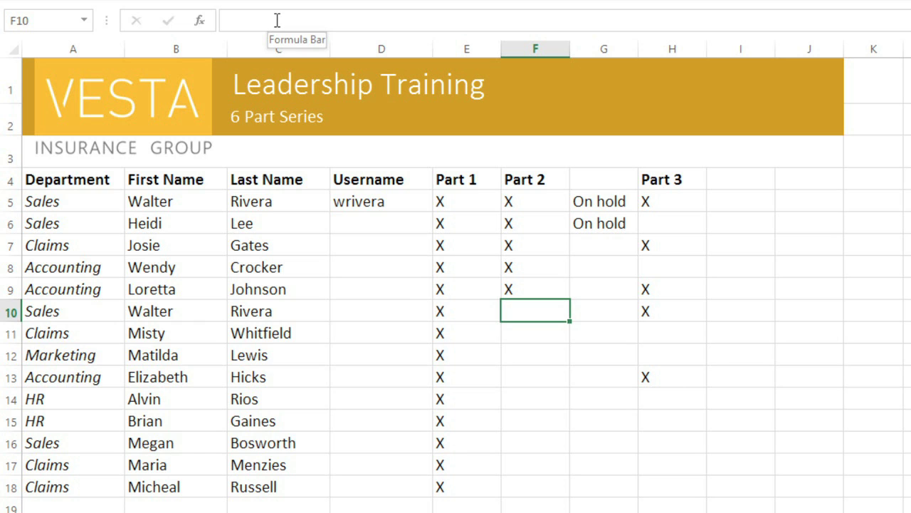
Clear the duplicate Sales entry in row 10, then delete the emptied row.
click(203, 203)
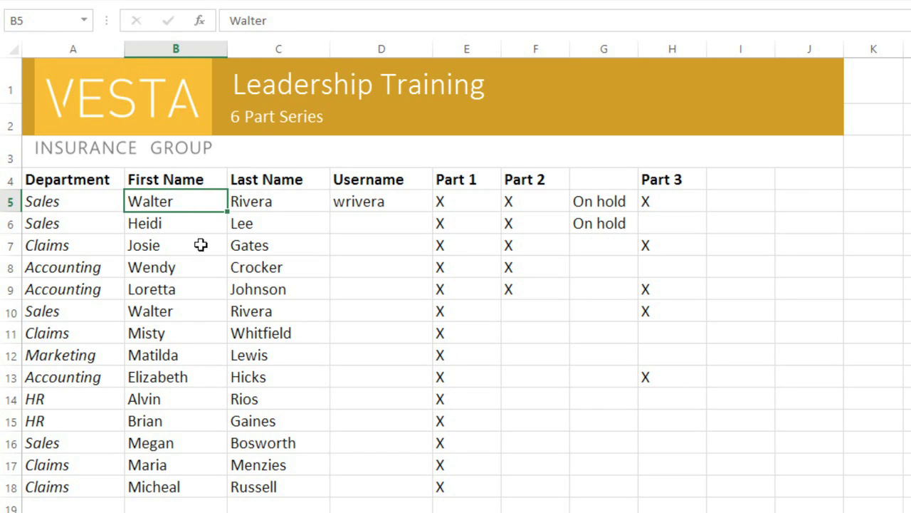
click(199, 305)
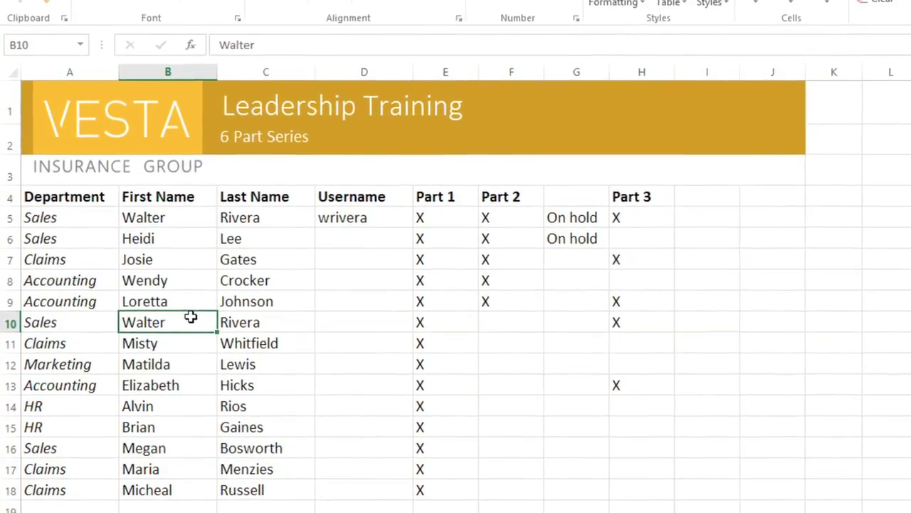
drag(80, 318, 575, 338)
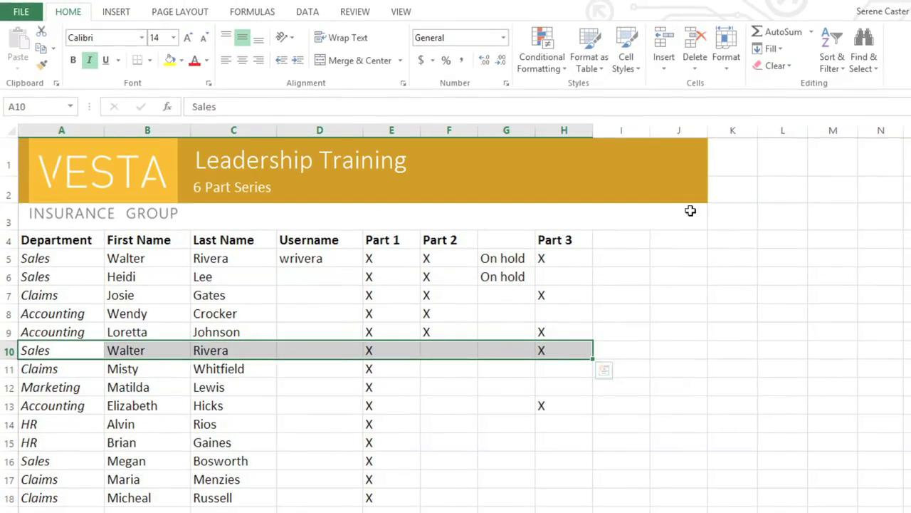
click(774, 70)
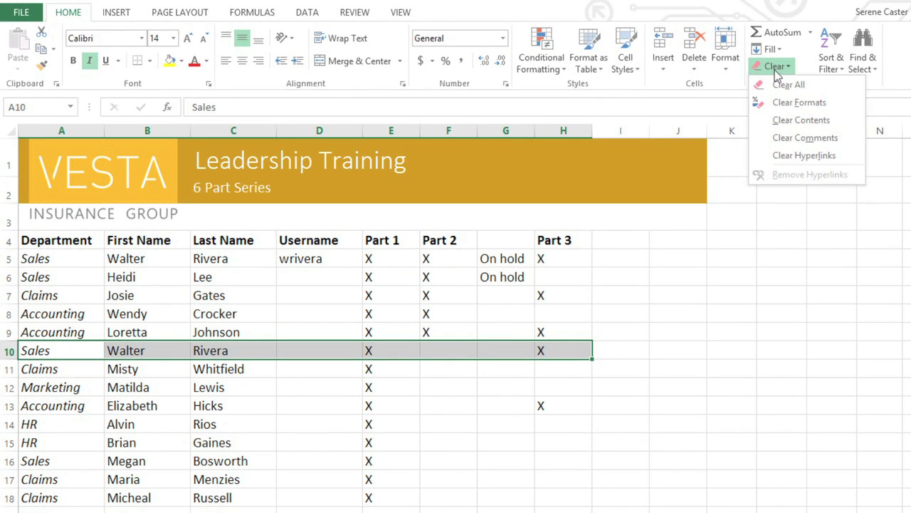
click(763, 120)
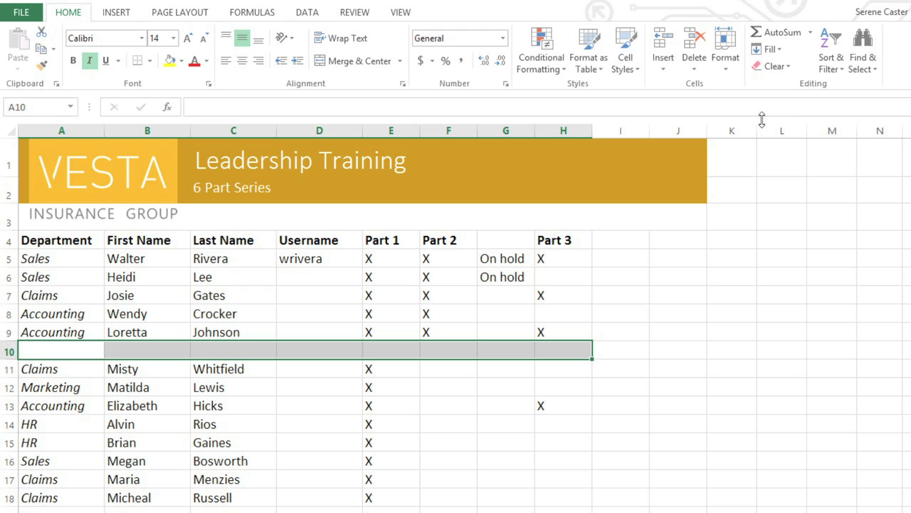
click(695, 43)
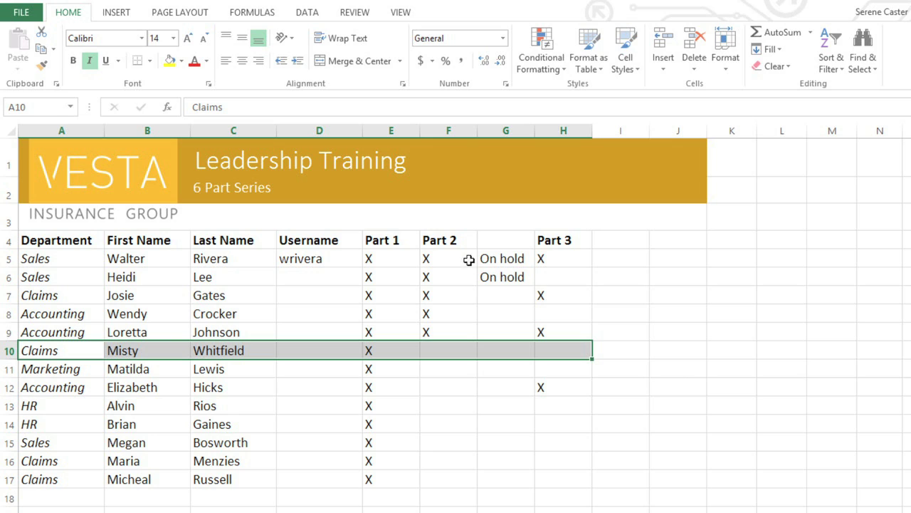
Copy the X from F9 and paste it into F12:F17.
click(460, 332)
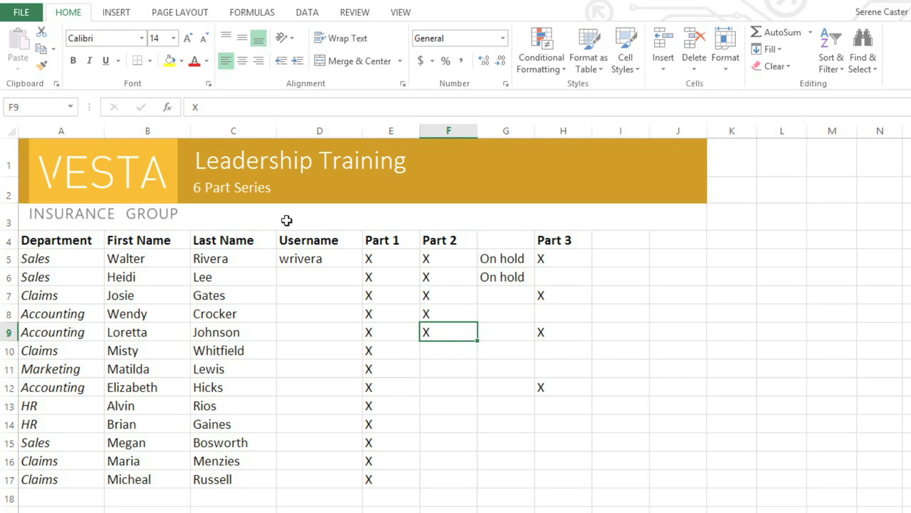
click(42, 50)
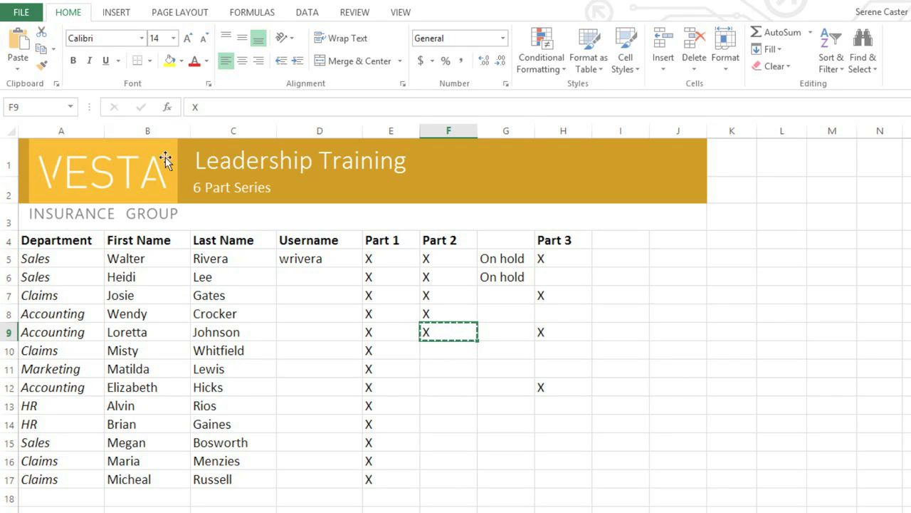
click(432, 385)
drag(432, 385, 432, 482)
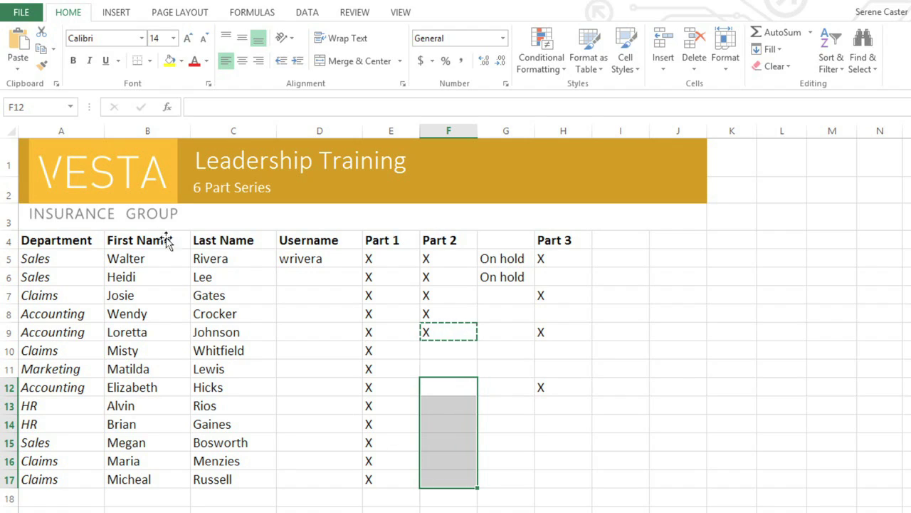
click(21, 47)
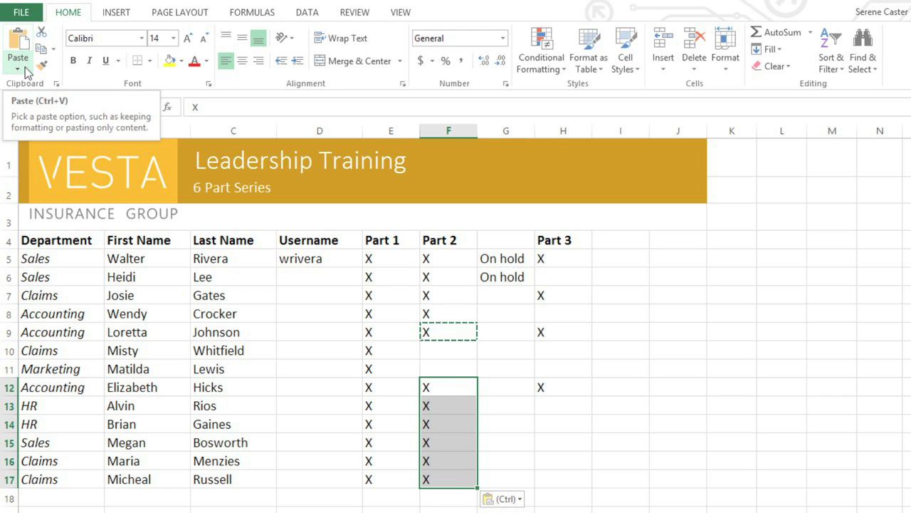
click(18, 69)
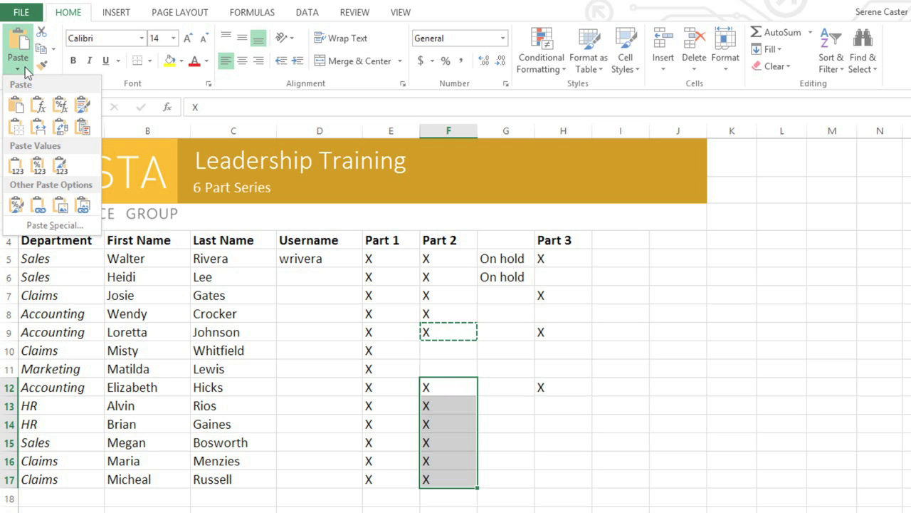
click(26, 70)
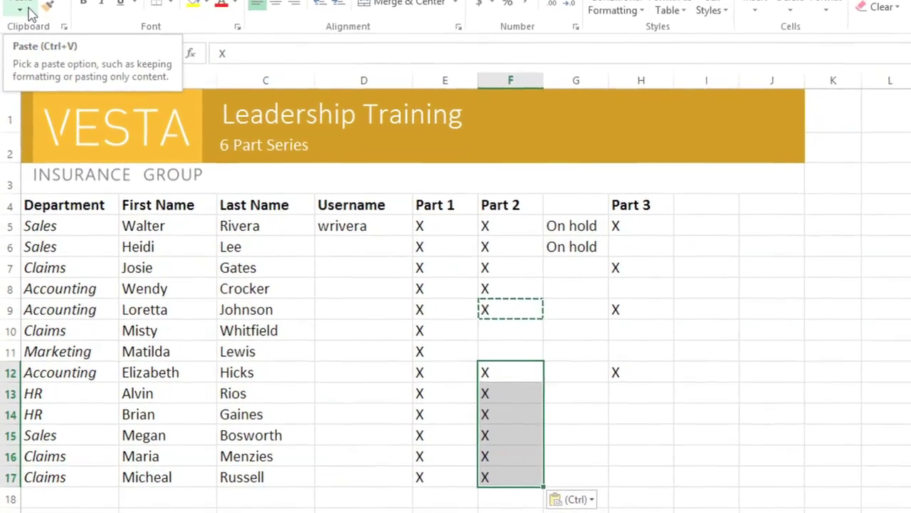
drag(578, 216, 602, 228)
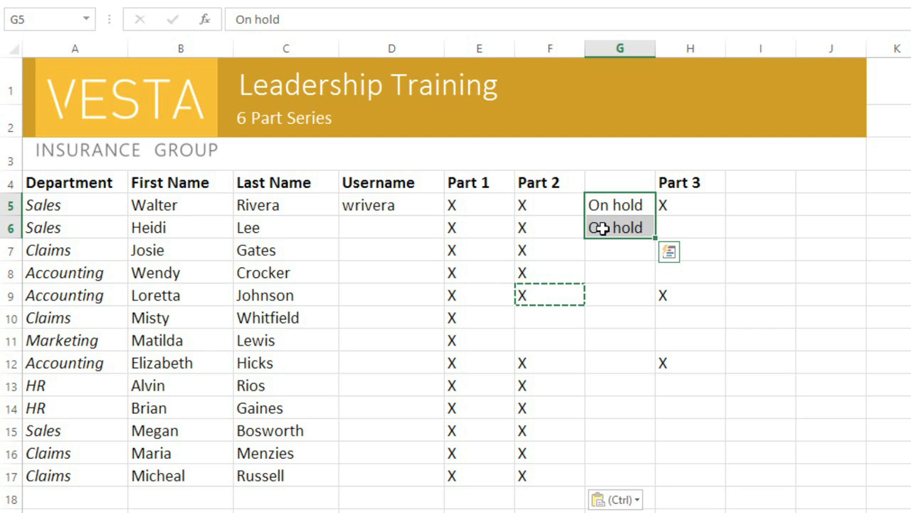
Cut the two On hold entries from G5:G6 and paste them into F10:F11.
right_click(604, 233)
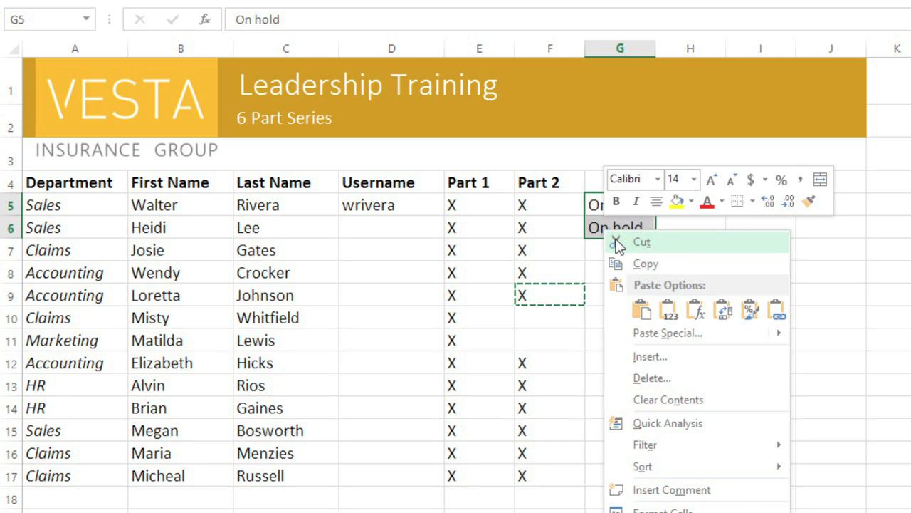
click(615, 241)
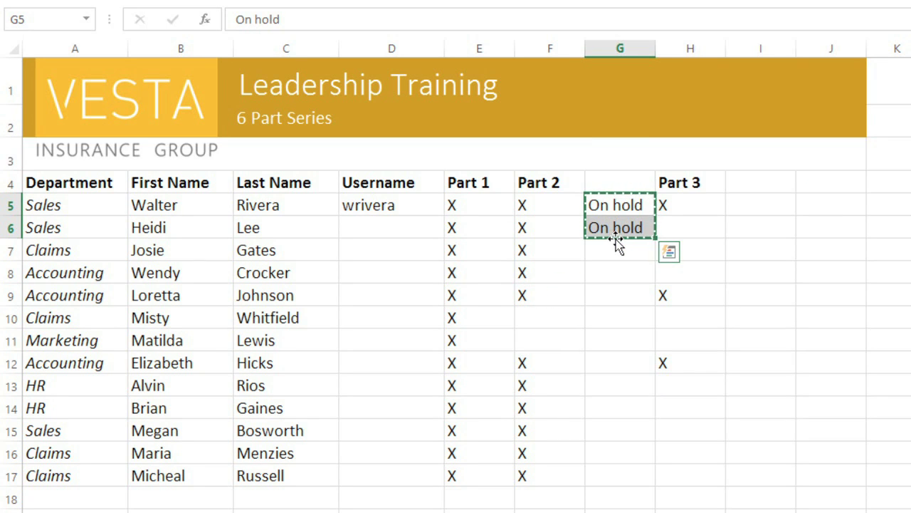
right_click(574, 316)
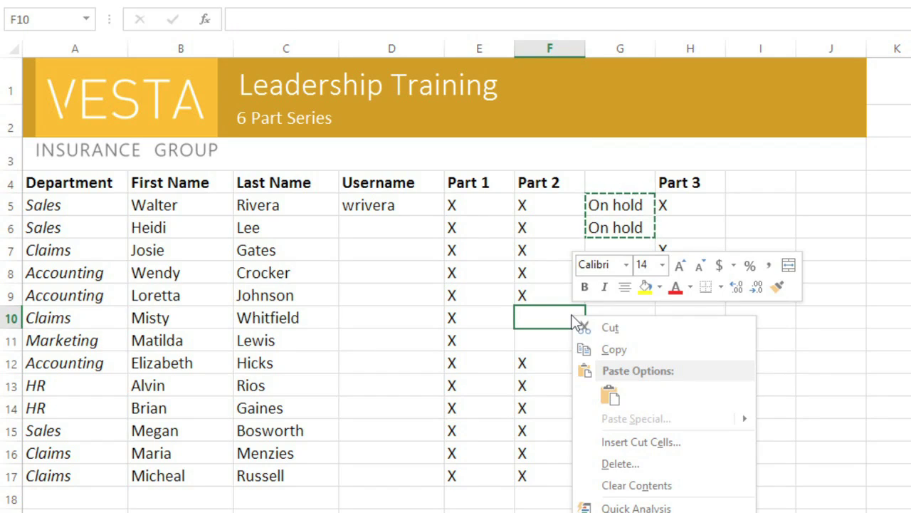
click(611, 397)
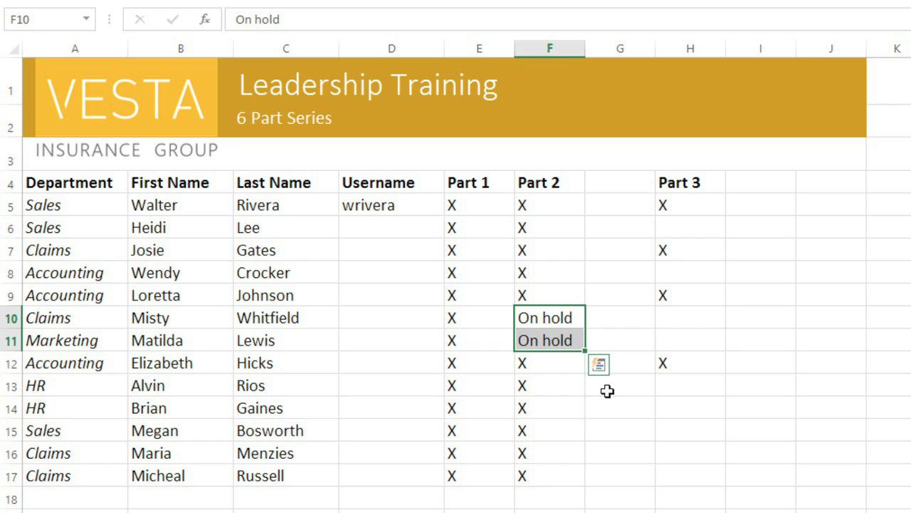
drag(708, 184, 706, 363)
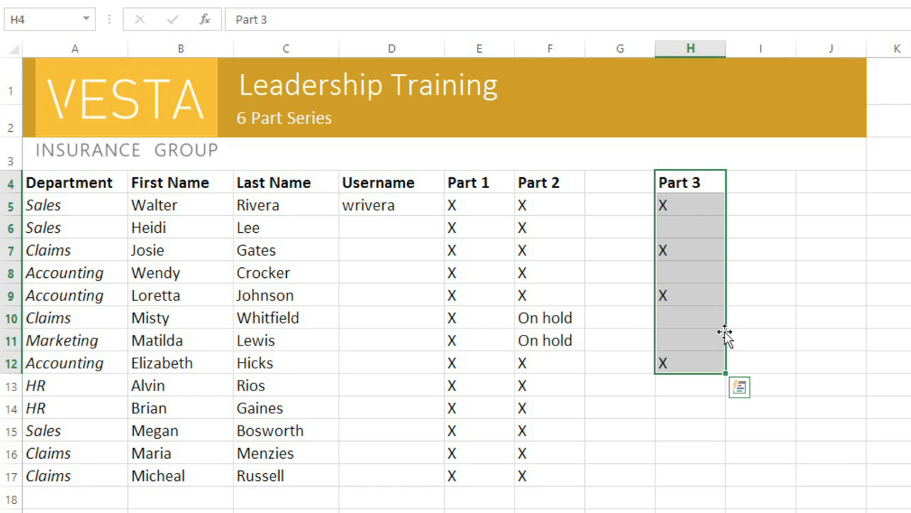
Move the Part 3 column into column G and fill G12's X down to G16.
drag(728, 337, 644, 331)
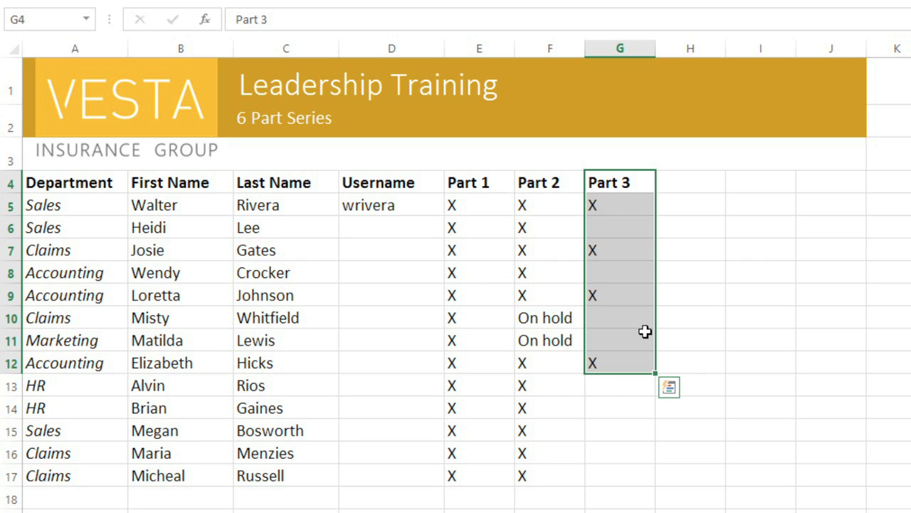
click(625, 363)
drag(655, 372, 654, 461)
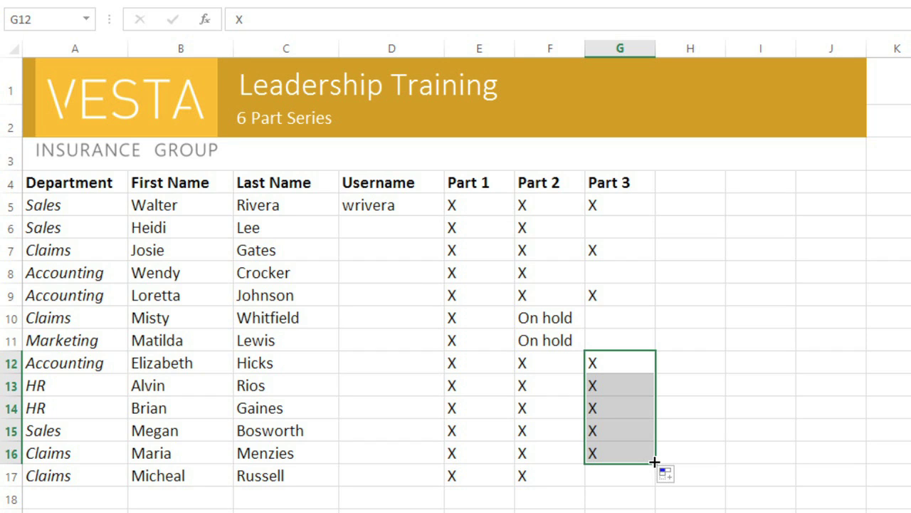
AutoFill the Part 3 heading across H4:J4 to create Part 4, Part 5 and Part 6.
click(646, 192)
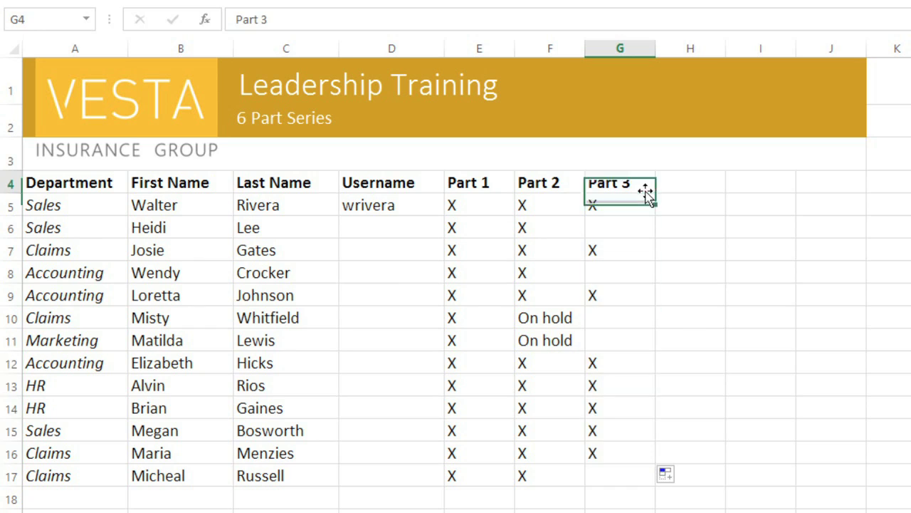
drag(655, 191, 840, 193)
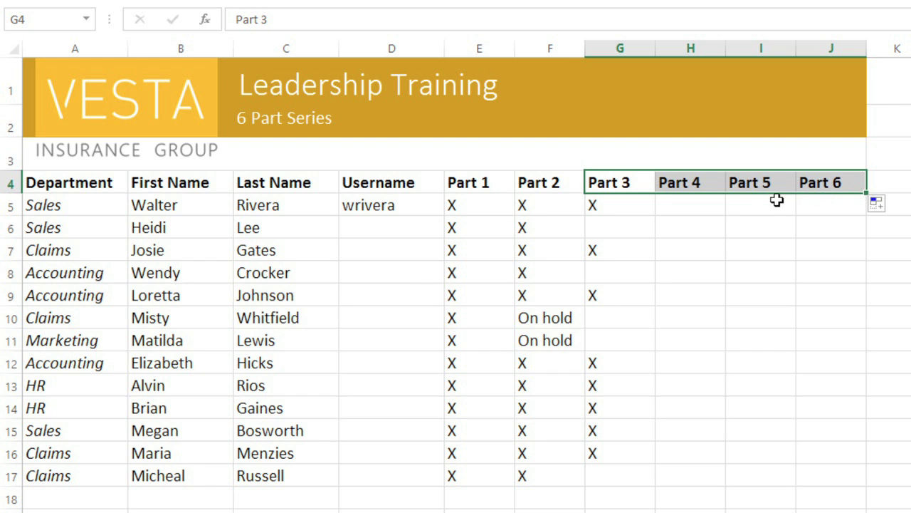
Enter first-initial-plus-last-name usernames in D6 and D7, then accept Flash Fill for the rest.
click(419, 226)
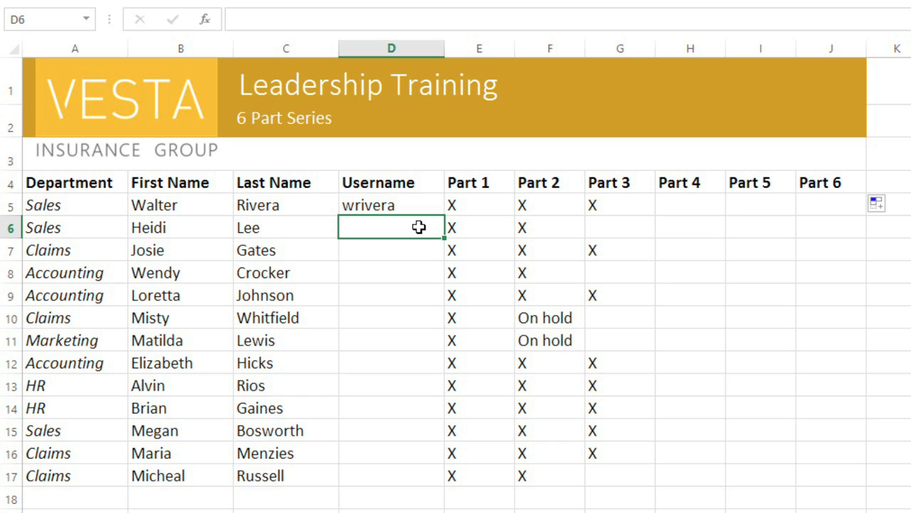
text(hlee)
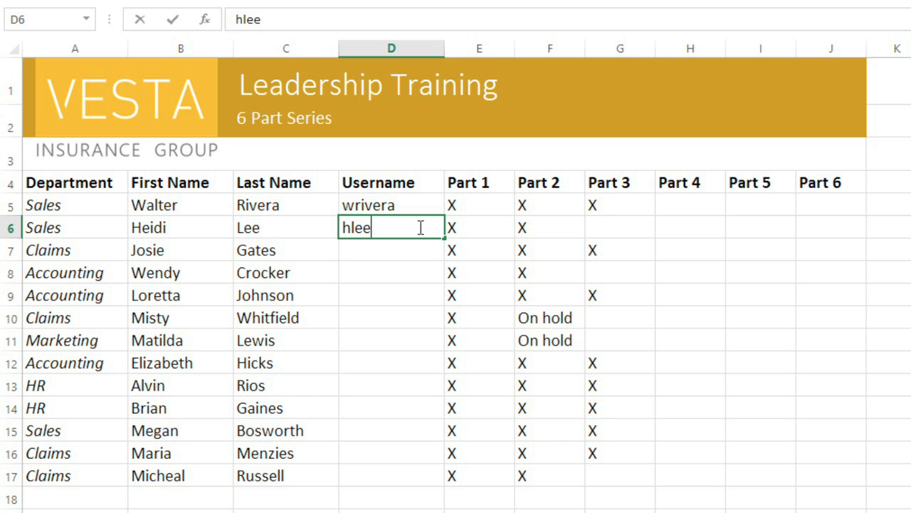
key(Return)
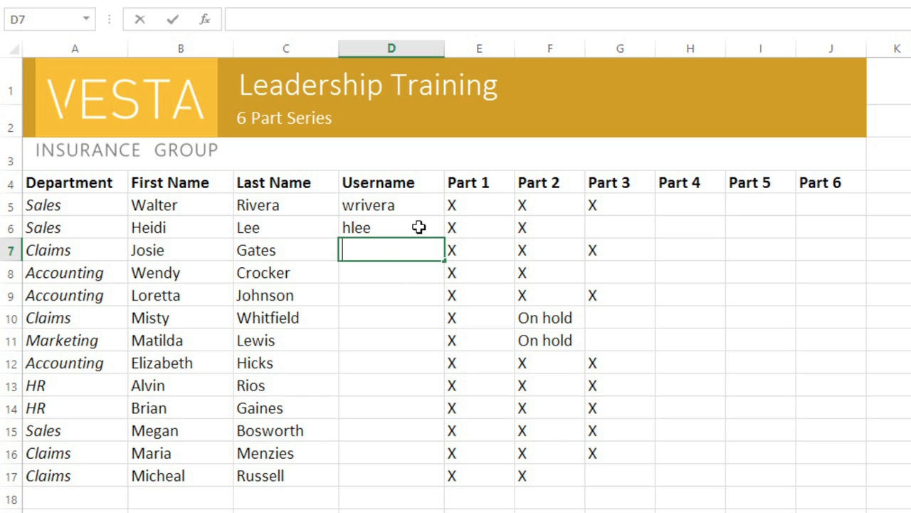
text(jgates)
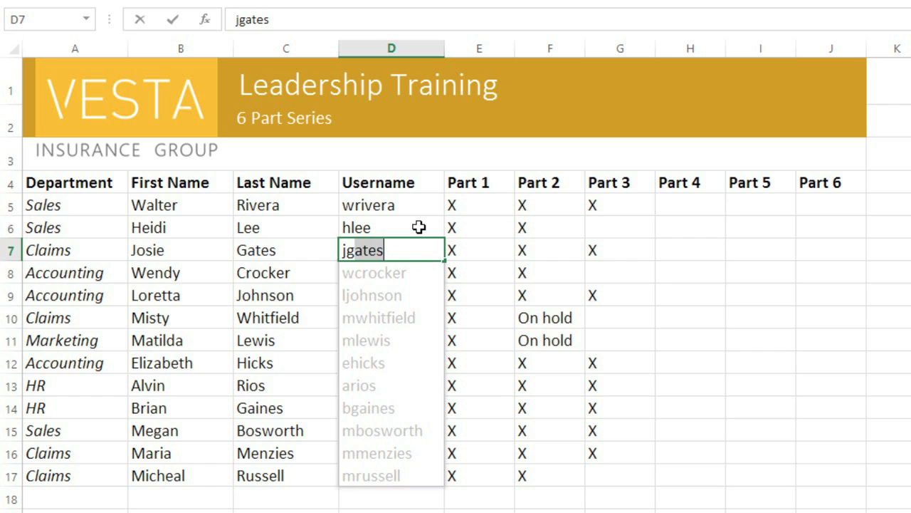
key(Return)
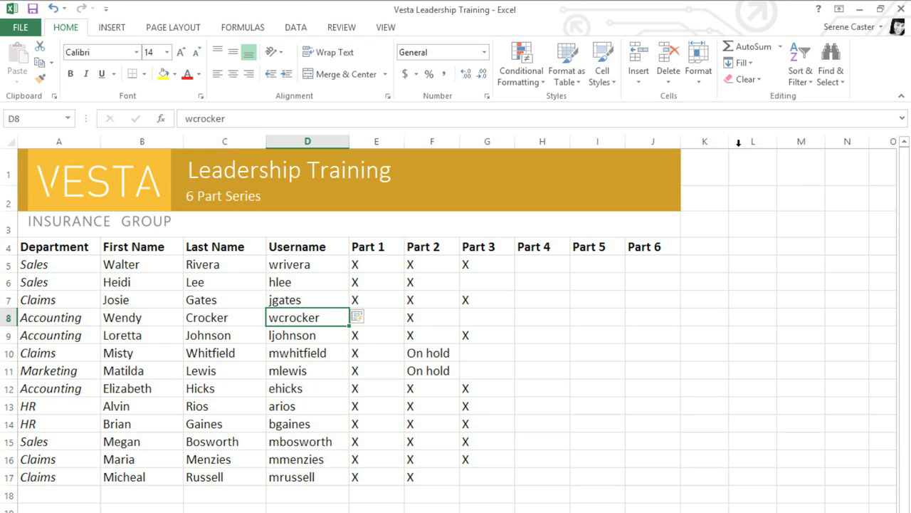
Use Find to search the sheet for 'Accounting' and reach the next match.
click(841, 79)
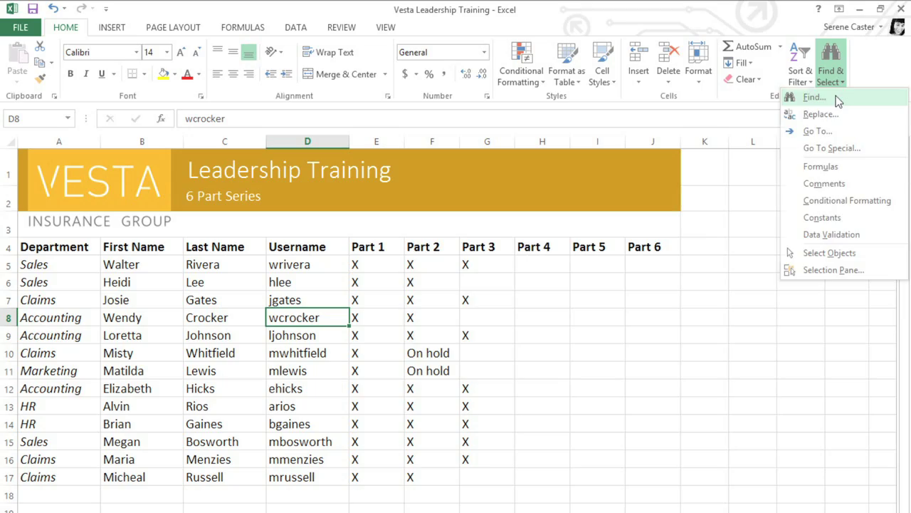
click(835, 96)
text(Accounting)
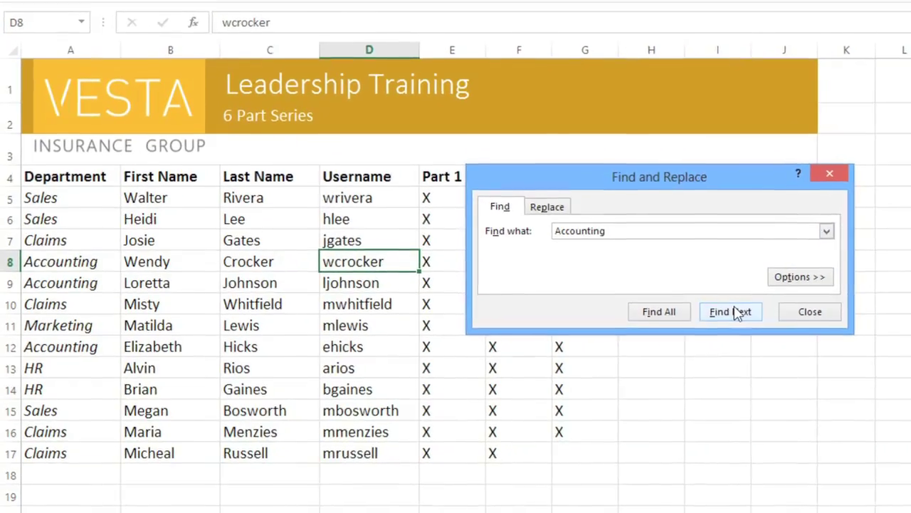
click(722, 320)
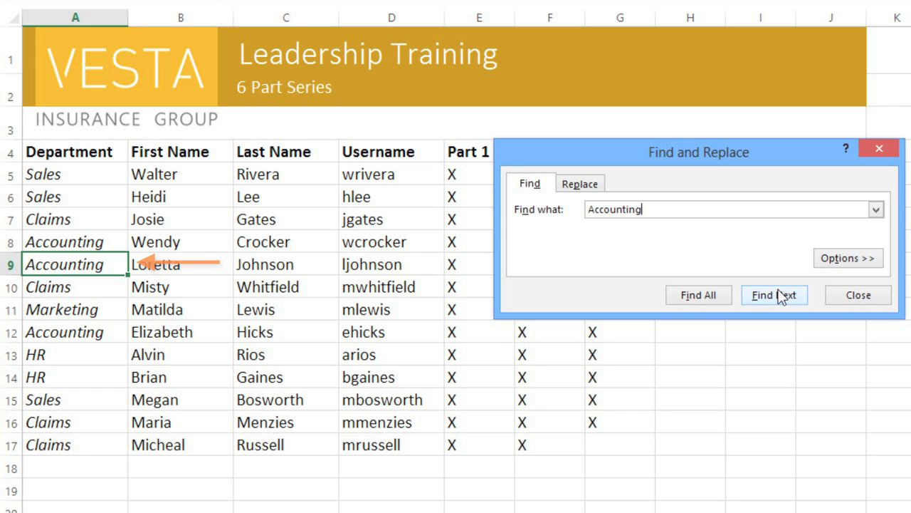
Replace Accounting with Finance in A9, then Replace All and dismiss the count message.
click(601, 186)
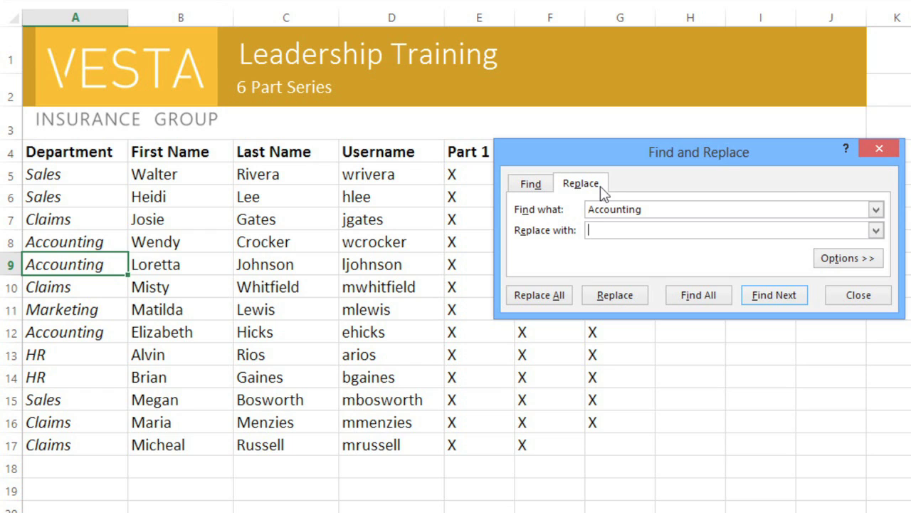
text(Finance)
click(612, 297)
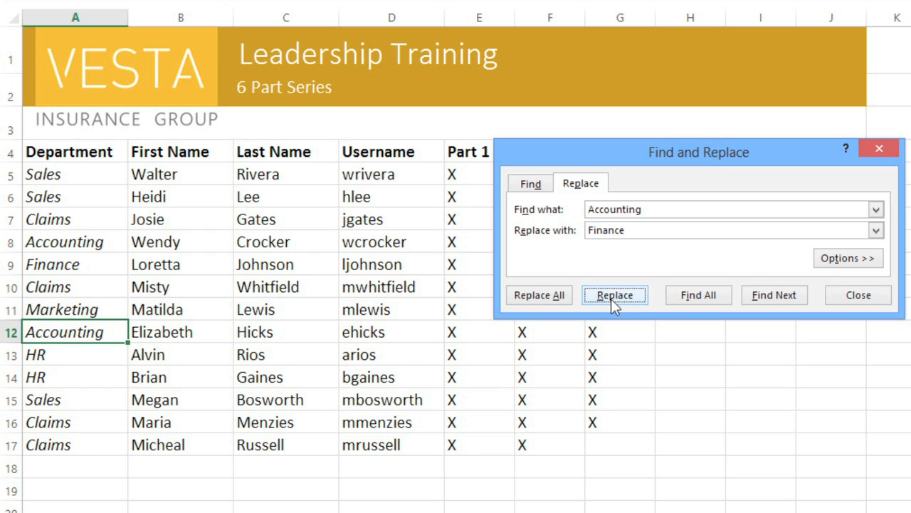
click(766, 299)
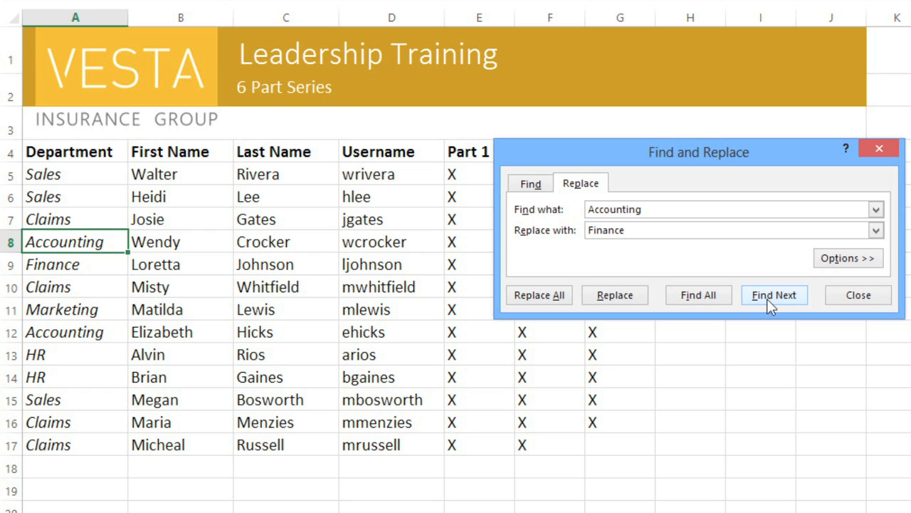
click(549, 301)
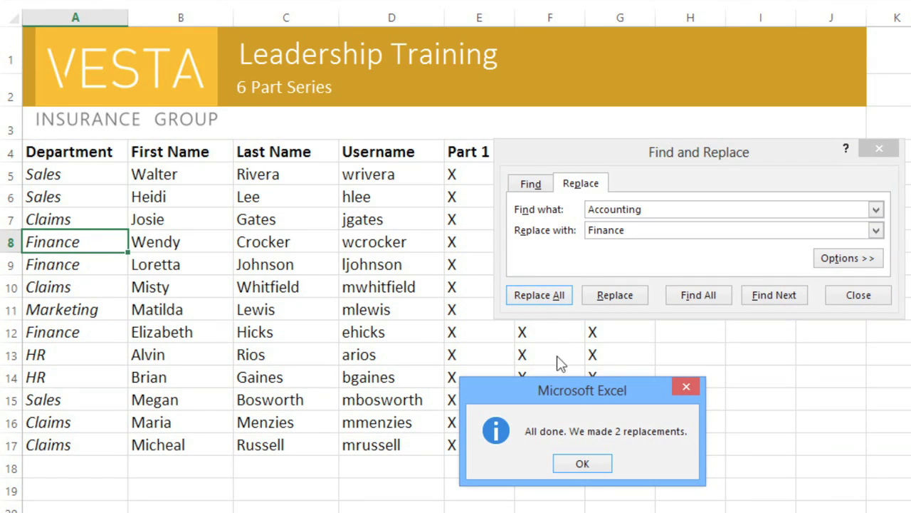
click(582, 462)
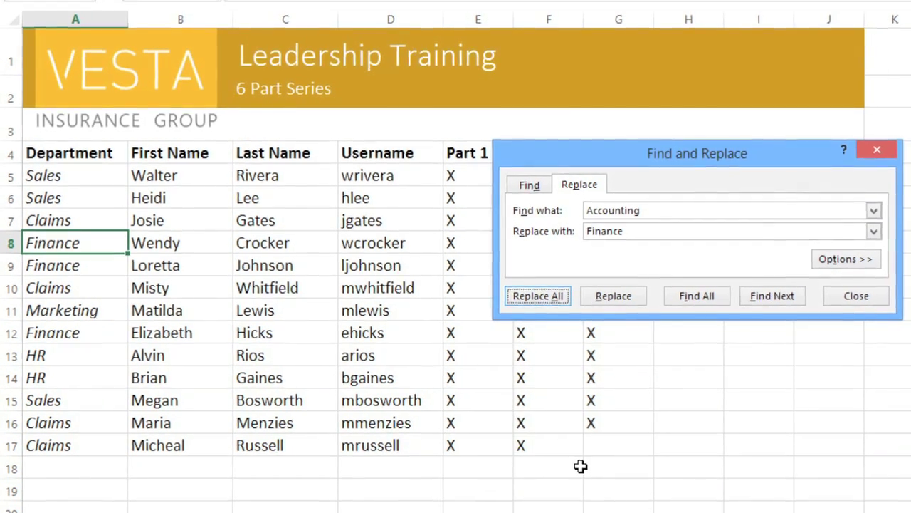